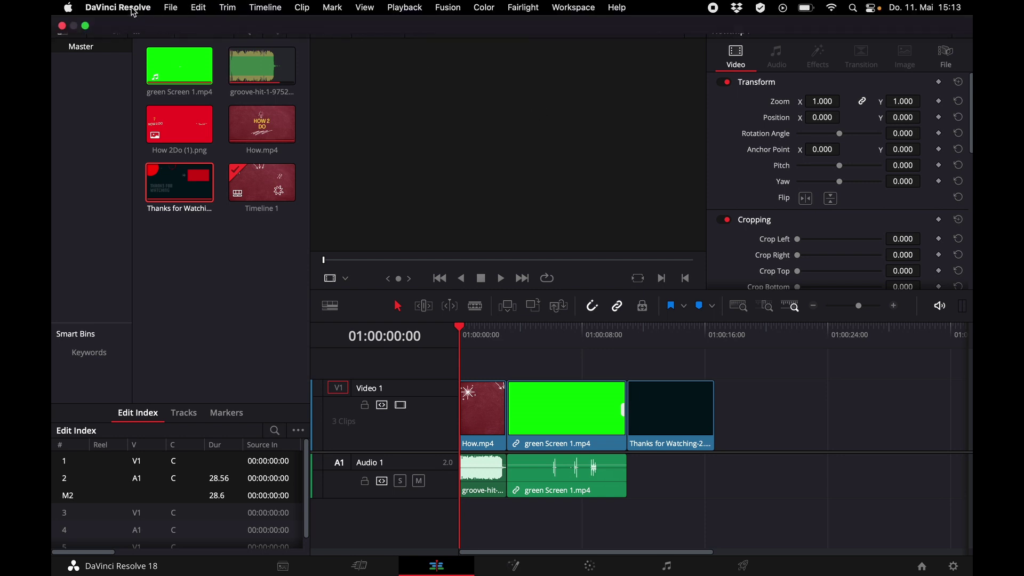
# Open DaVinci Resolve Preferences from the application menu
pyautogui.click(118, 7)
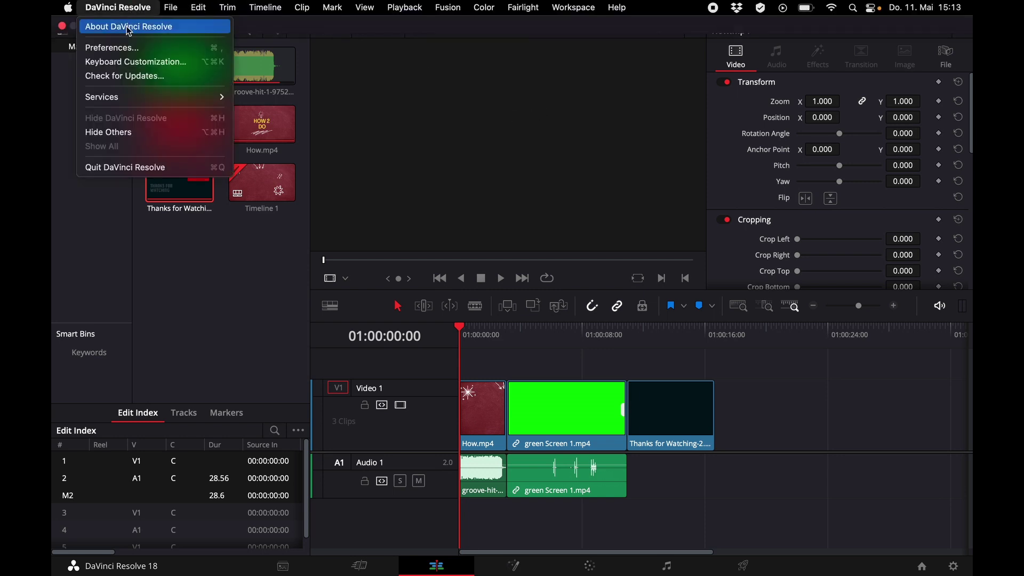
pyautogui.click(112, 48)
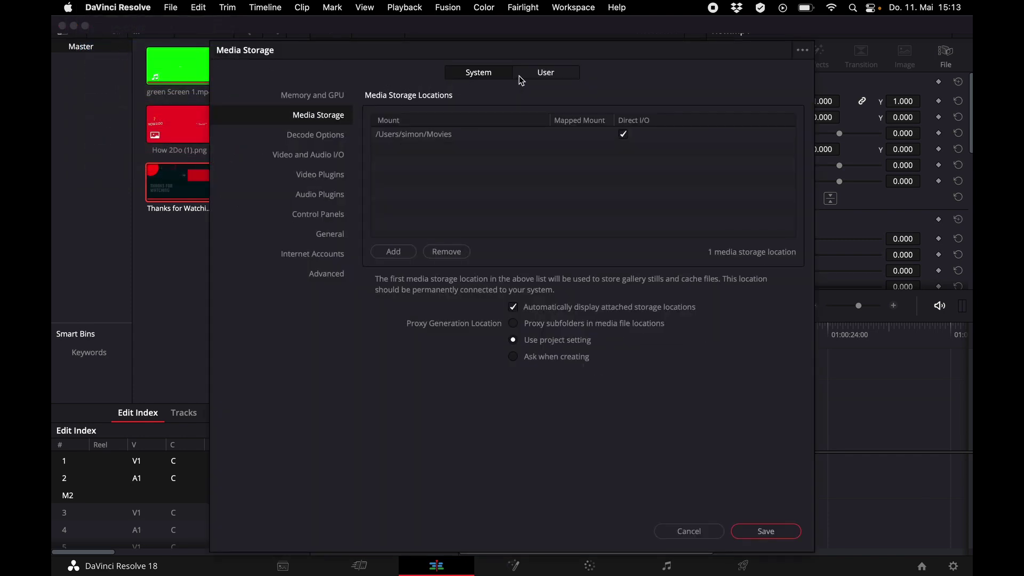
# Under User > Editing, enable 'Always highlight current clip in the media pool' and save
pyautogui.click(544, 72)
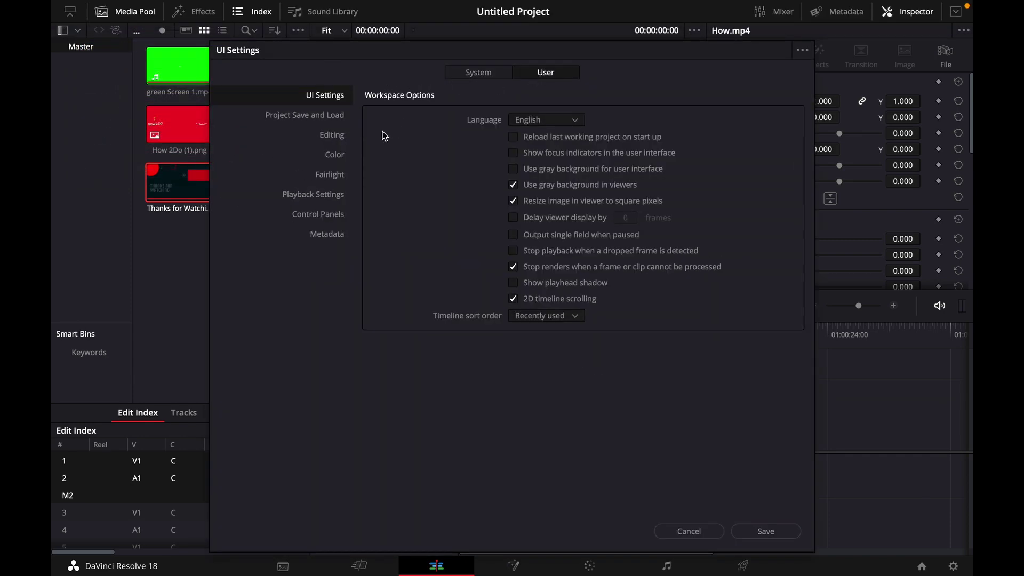
pyautogui.click(346, 142)
pyautogui.scroll(-3, 485, 289)
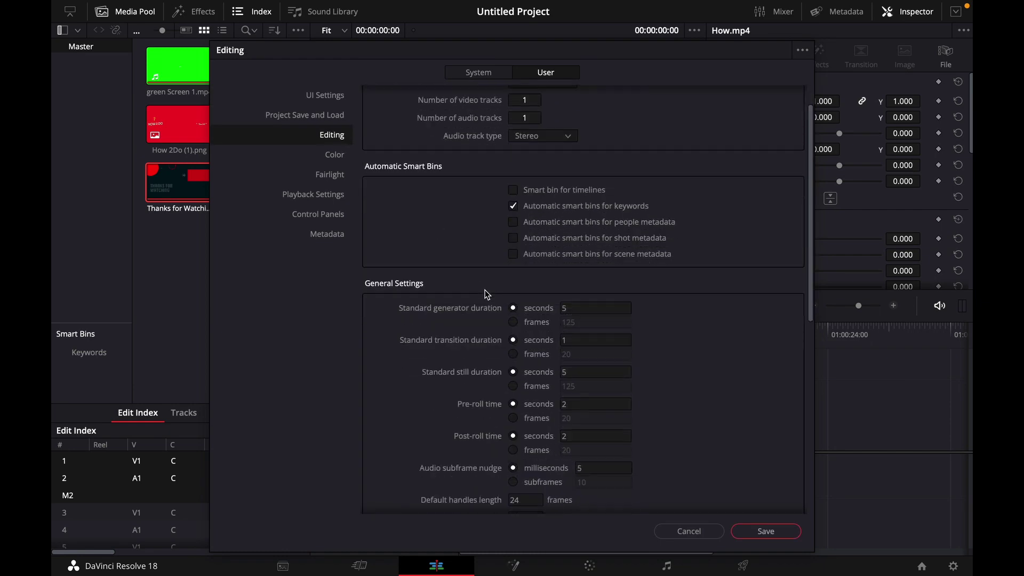
pyautogui.scroll(-3, 485, 290)
pyautogui.scroll(-3, 485, 289)
pyautogui.scroll(-2, 485, 290)
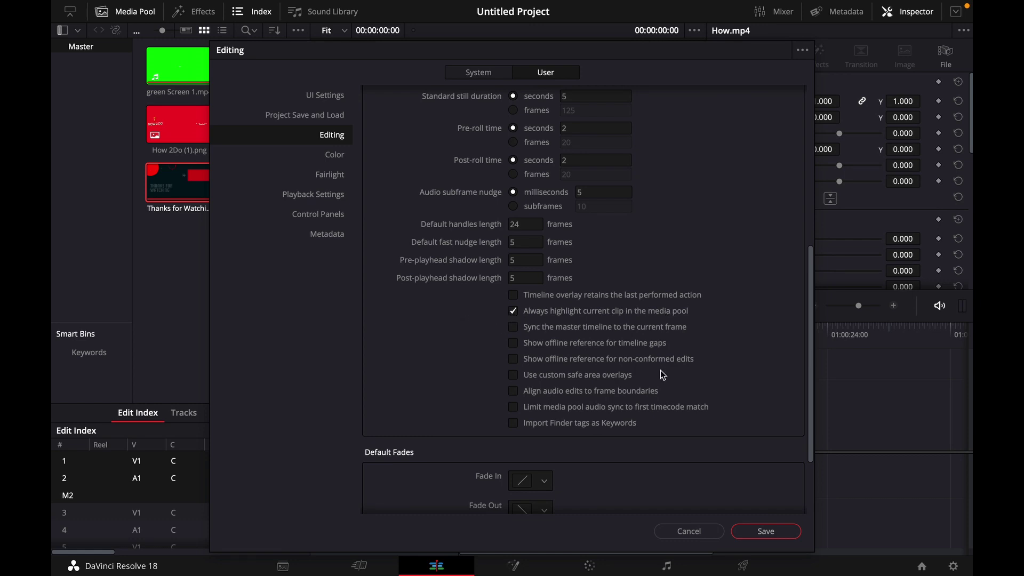
pyautogui.click(764, 528)
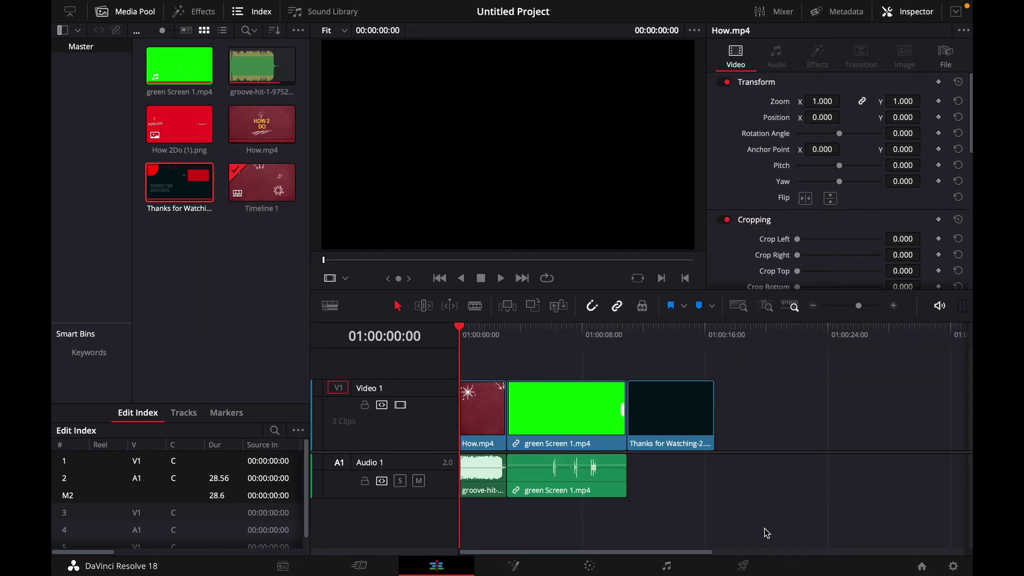
# Check the highlight by selecting How.mp4 and Thanks for Watching-2.mp4, then load How.mp4
pyautogui.click(494, 419)
pyautogui.click(700, 416)
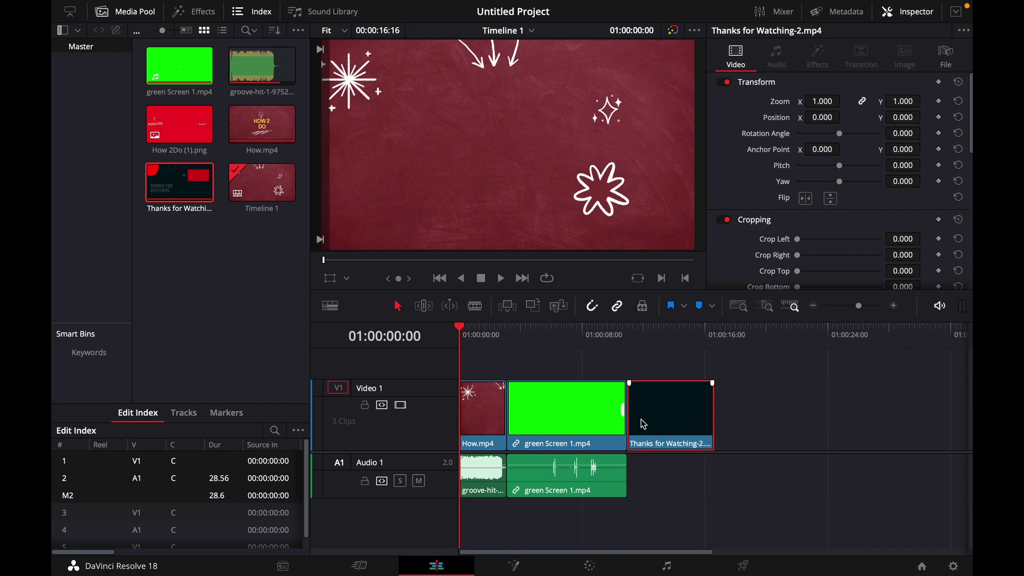
pyautogui.click(262, 125)
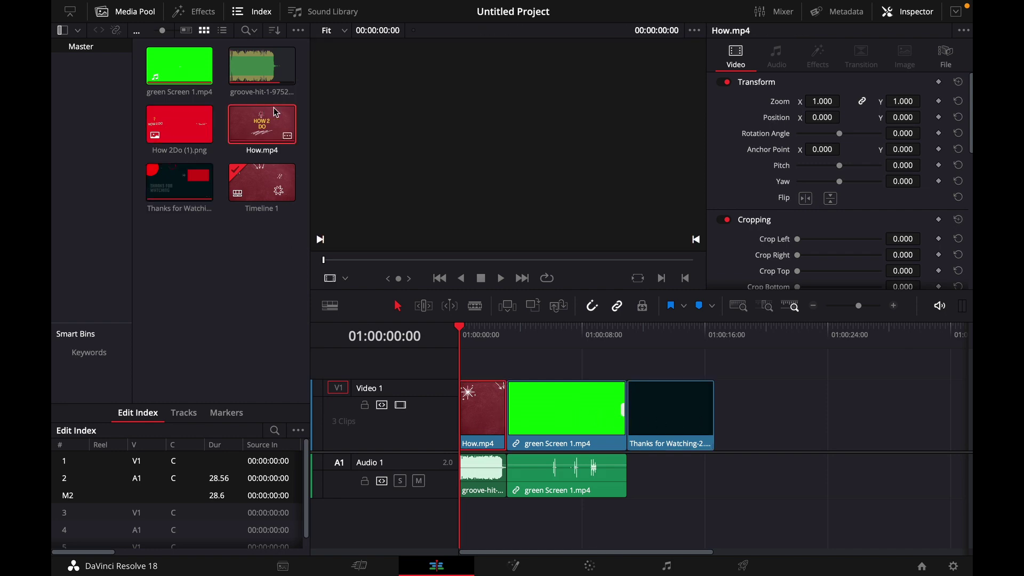